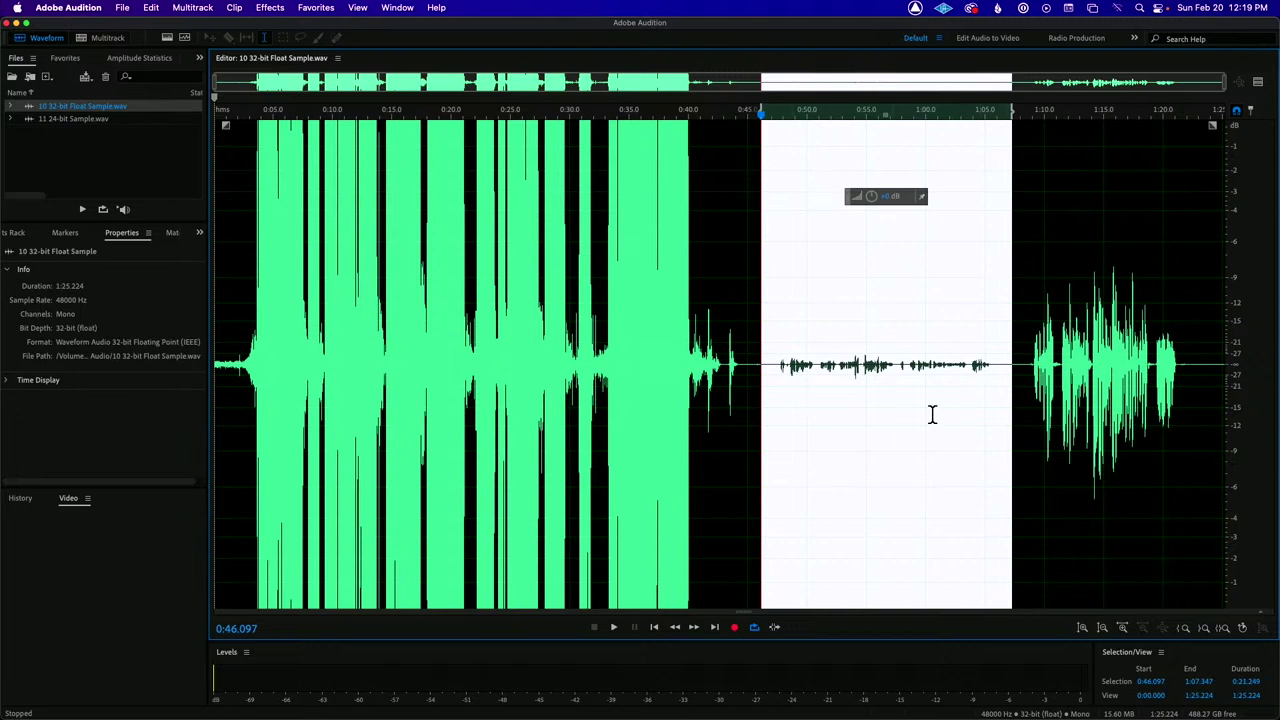
# - Highlight the final passage of the 32-bit float sample, from about 1:07.8 to 1:22.6, and clear the selection
pyautogui.click(1018, 386)
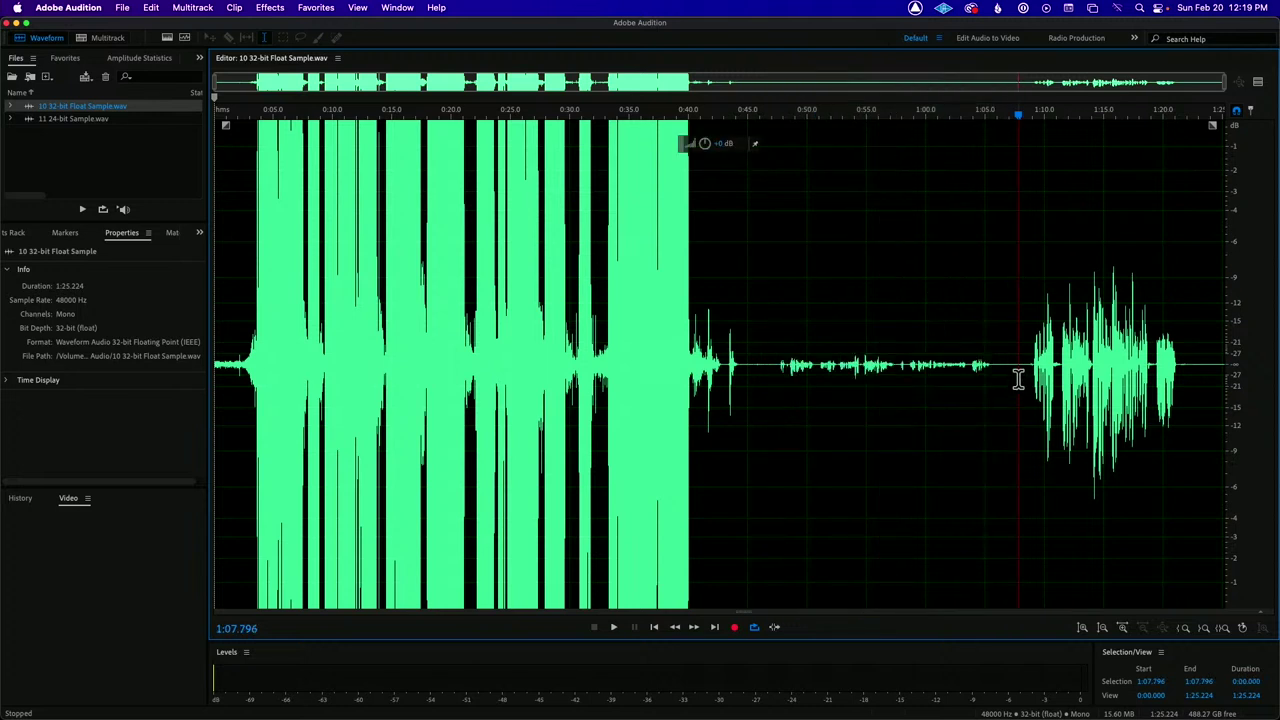
pyautogui.moveTo(1018, 378); pyautogui.dragTo(1193, 386)
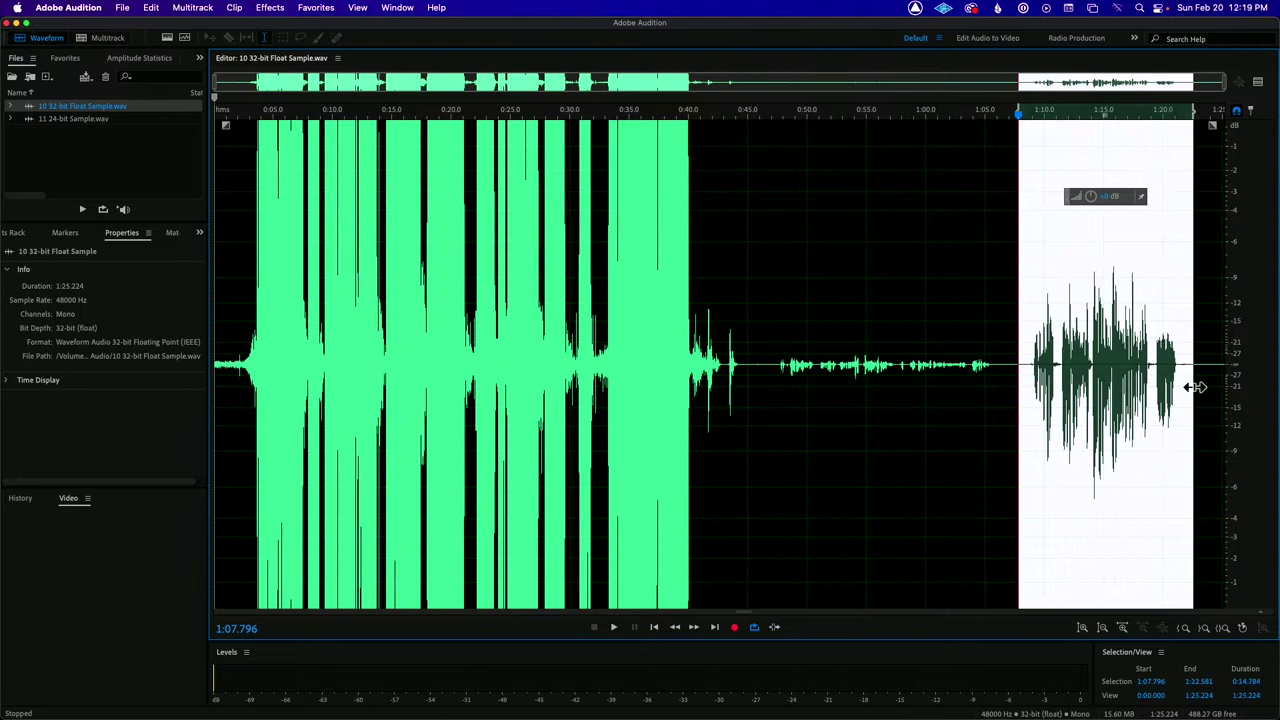
pyautogui.click(1013, 318)
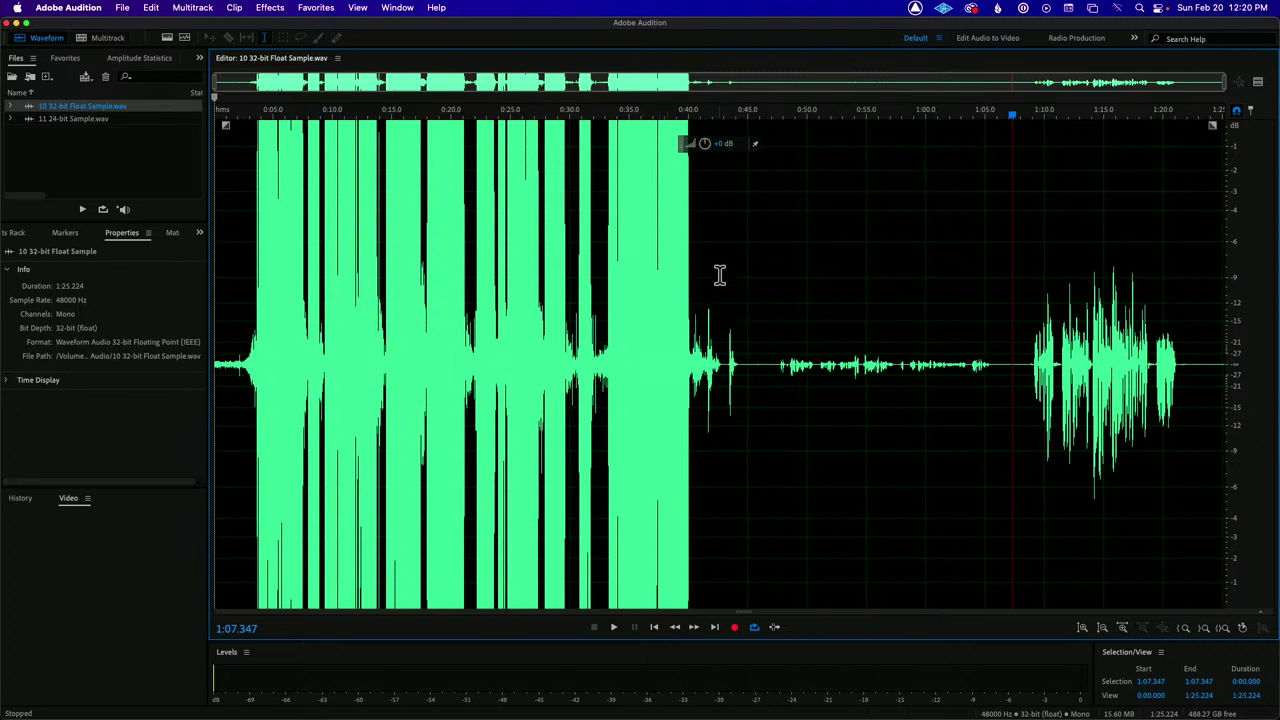
# - Open 11 24-bit Sample.wav and strongly reduce the gain of the loud clipped passage from the start to about 0:42.9
pyautogui.doubleClick(72, 120)
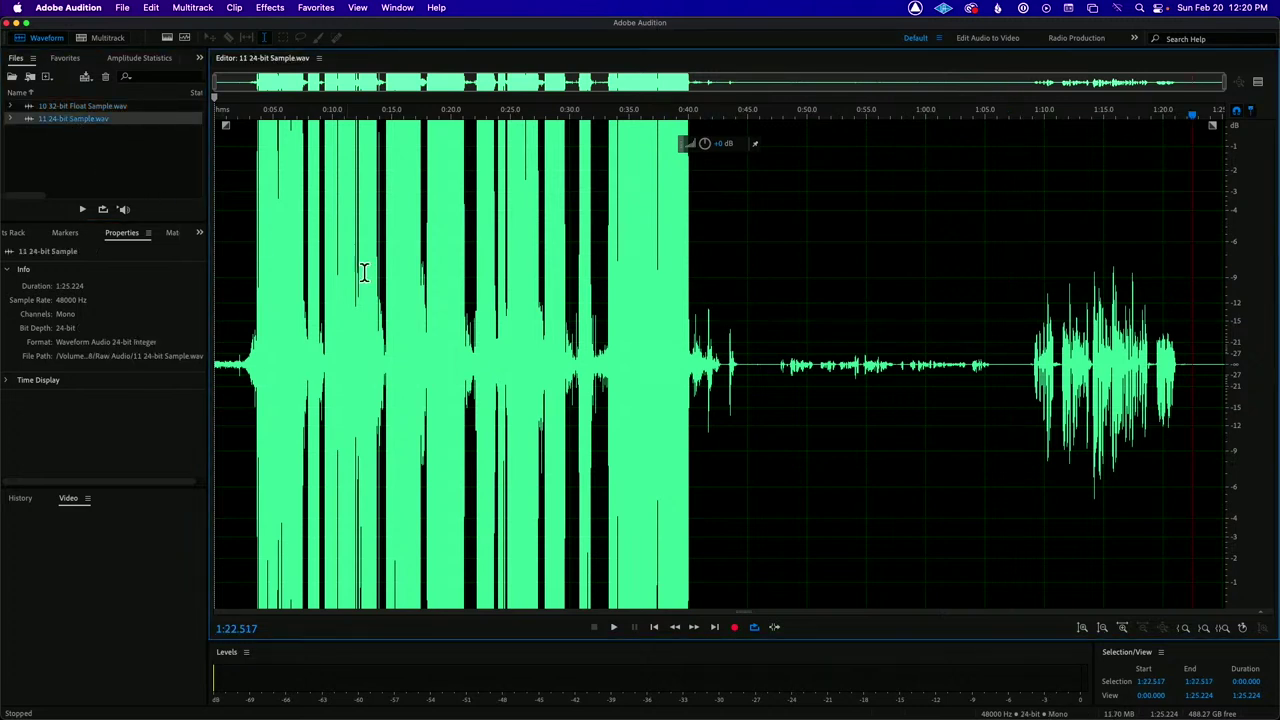
pyautogui.moveTo(723, 333); pyautogui.dragTo(176, 293)
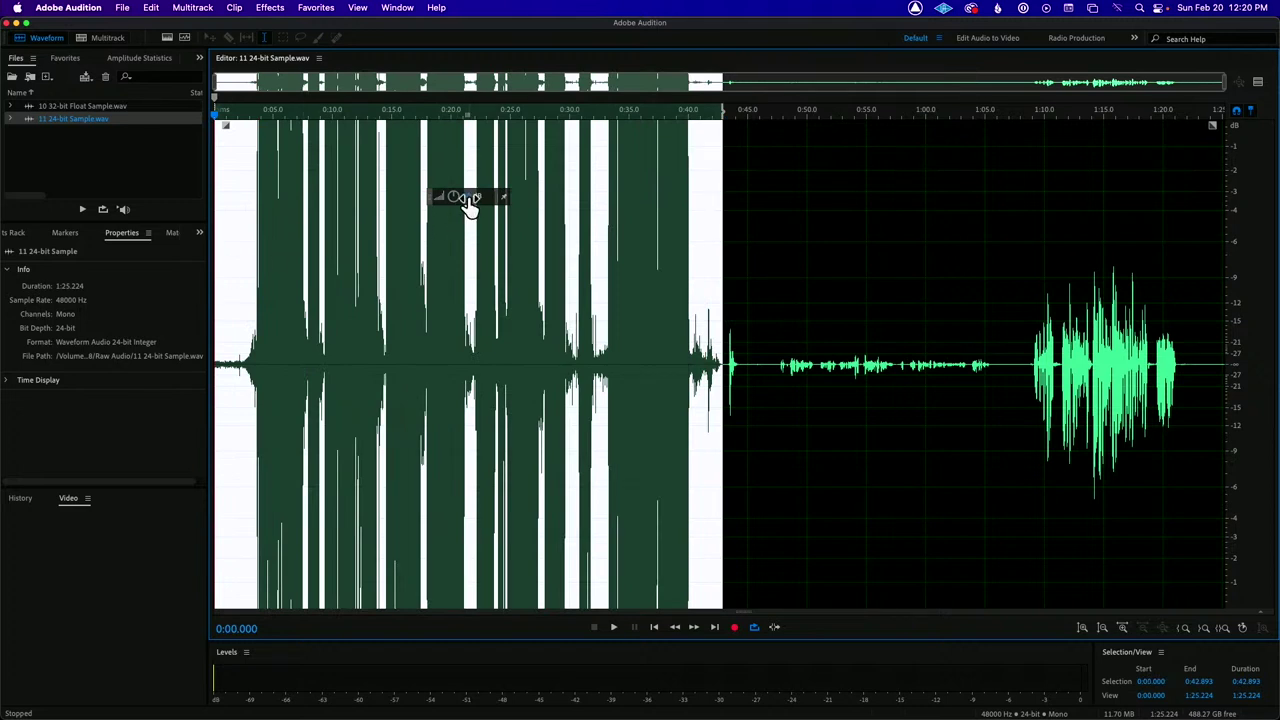
pyautogui.moveTo(470, 198); pyautogui.dragTo(465, 246)
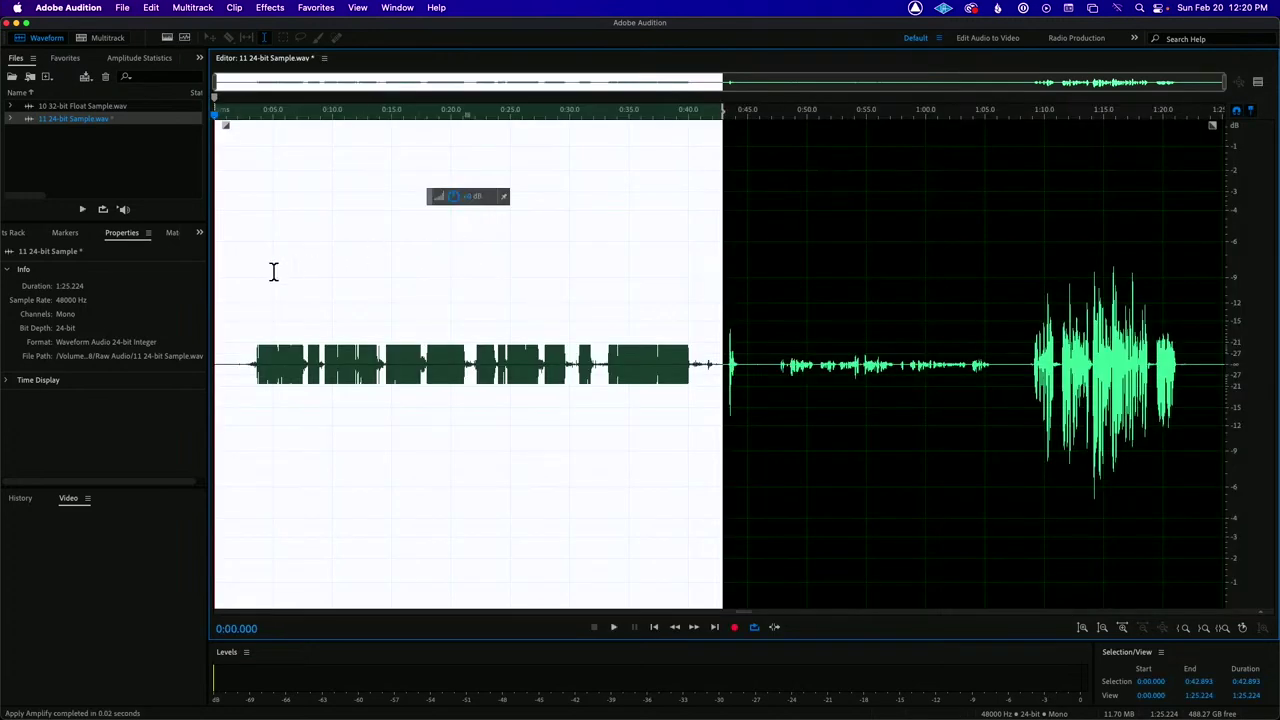
# - Play back the attenuated loud passage of the 24-bit sample from about 0:01.7 and stop at about 0:13.9
pyautogui.click(234, 276)
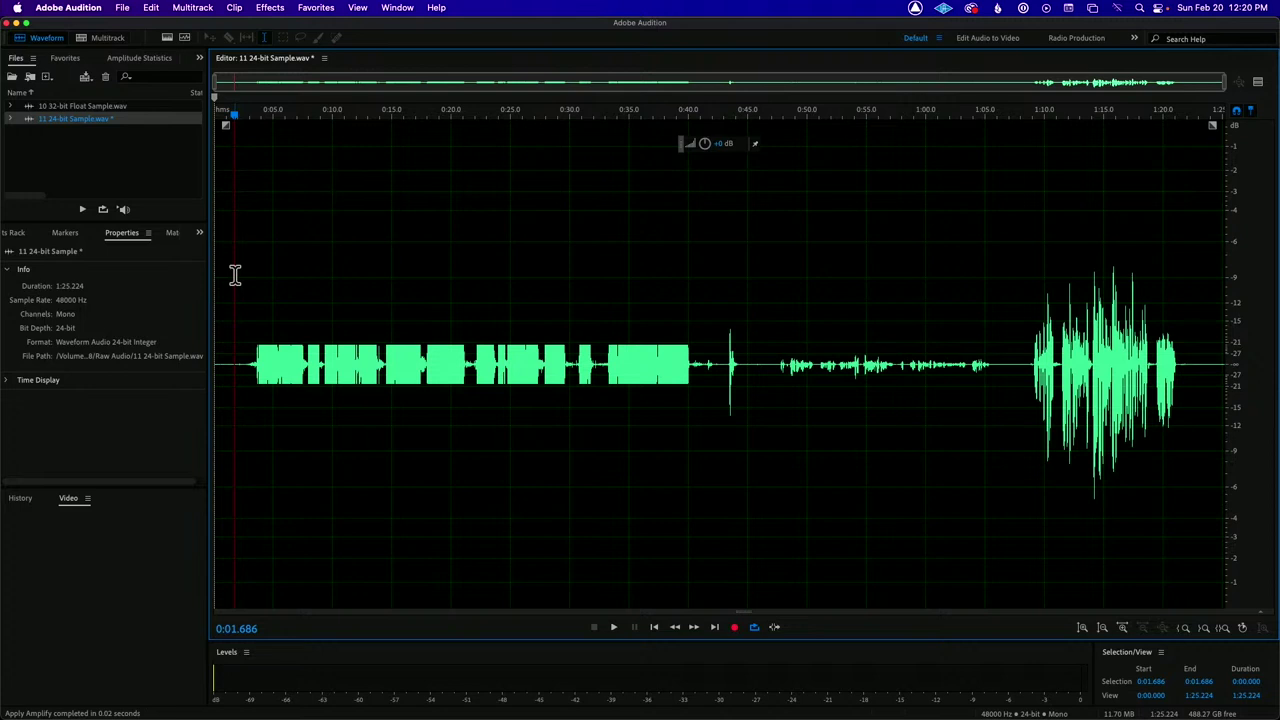
pyautogui.press('space')
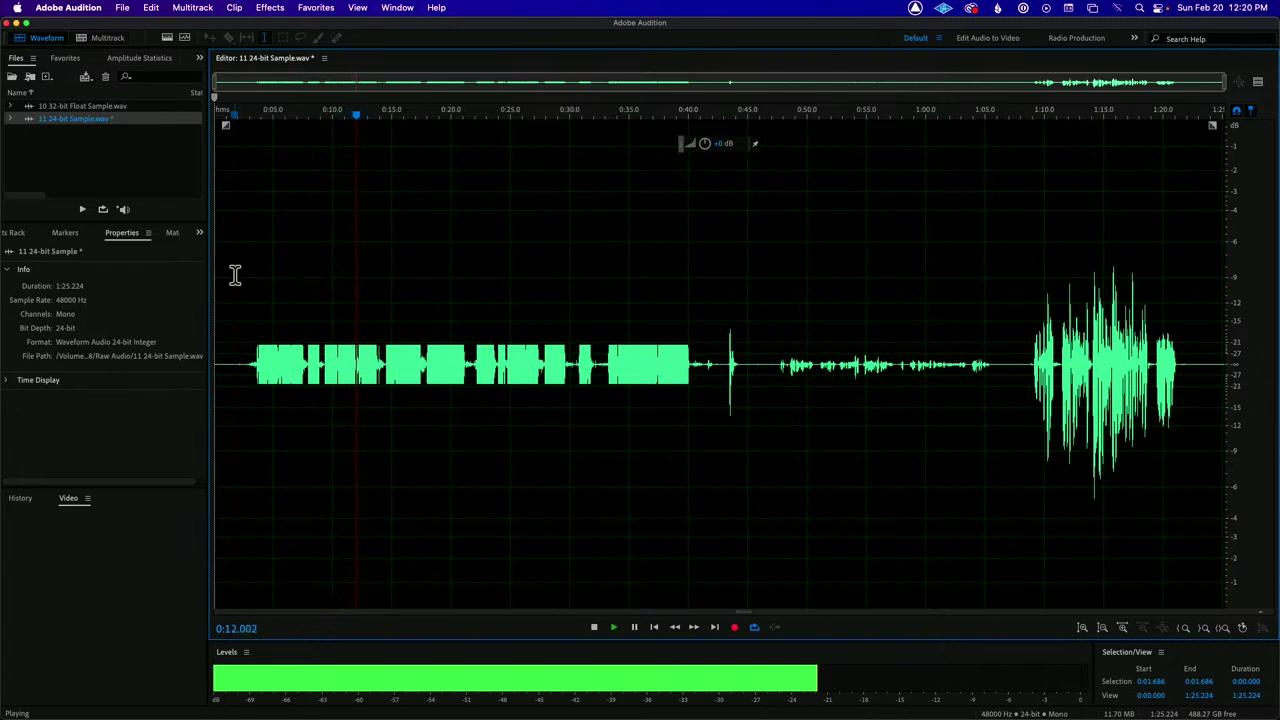
pyautogui.press('space')
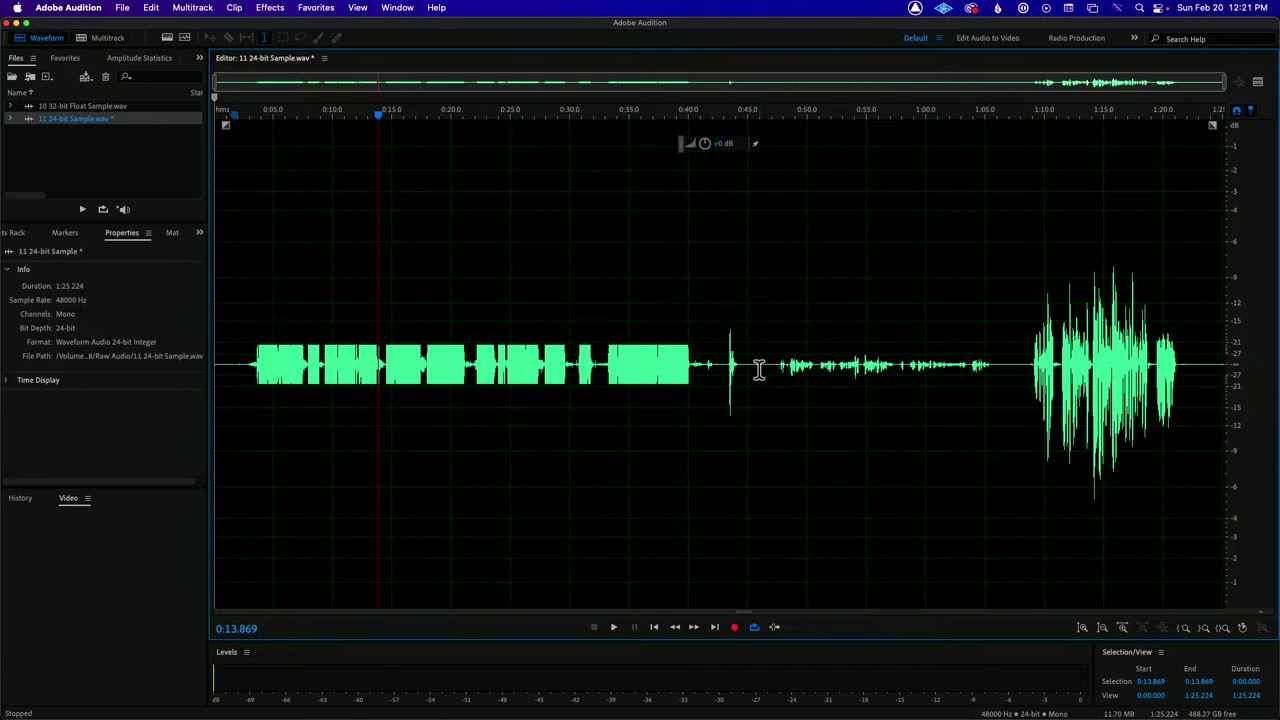
# - Boost the gain of the 24-bit sample's quiet passage from 0:45 to about 1:08, and audition it from about 0:47
pyautogui.moveTo(750, 367); pyautogui.dragTo(1021, 375)
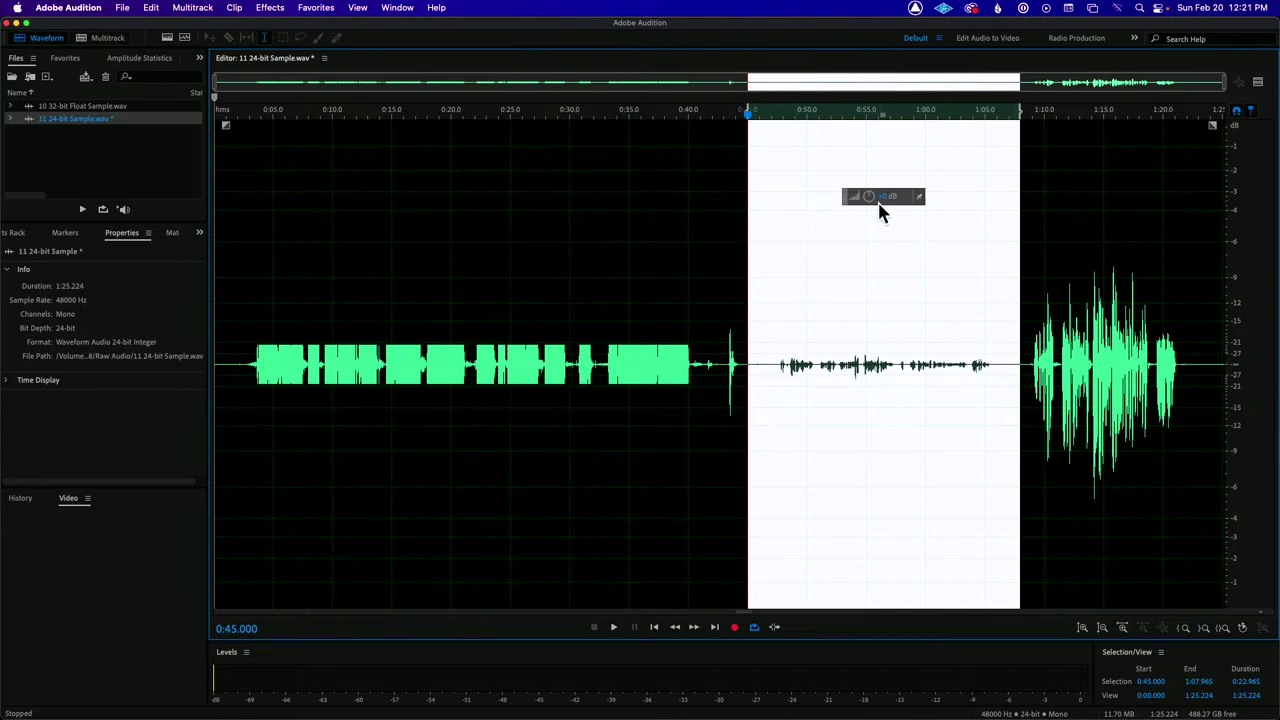
pyautogui.moveTo(882, 200)
pyautogui.mouseDown()
pyautogui.moveTo(895, 158)
pyautogui.moveTo(885, 178)
pyautogui.mouseUp()
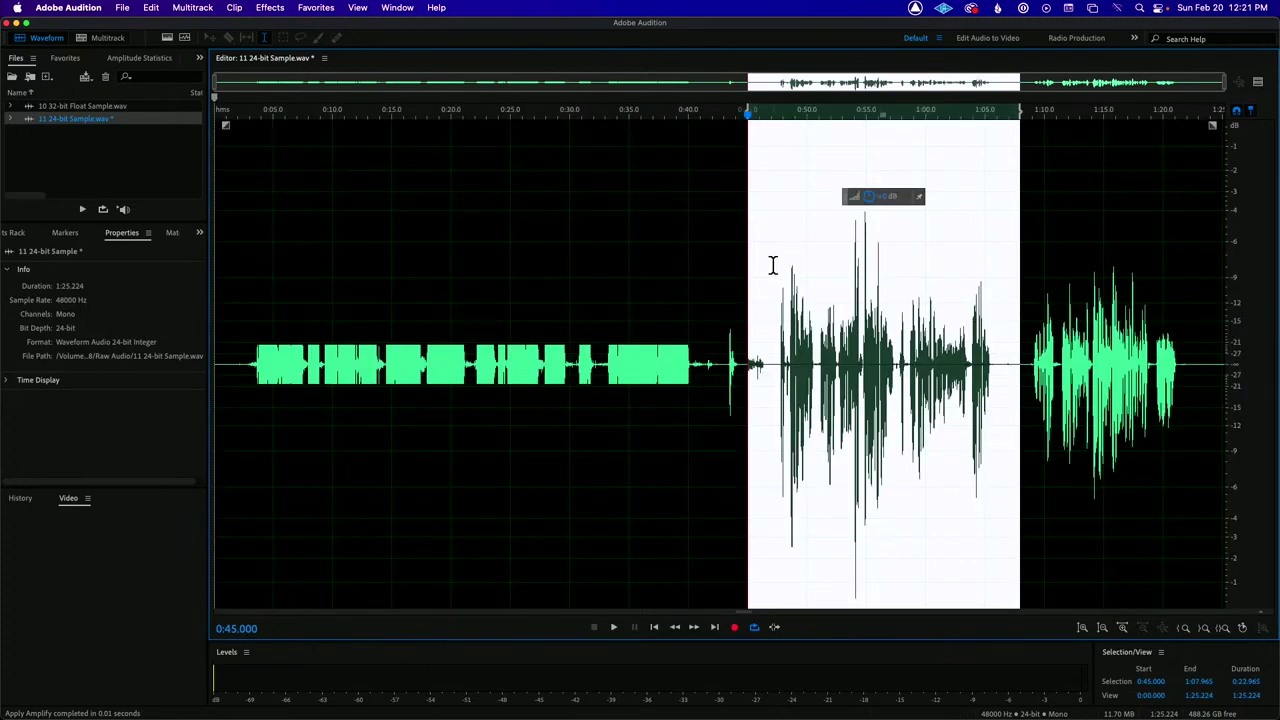
pyautogui.click(773, 265)
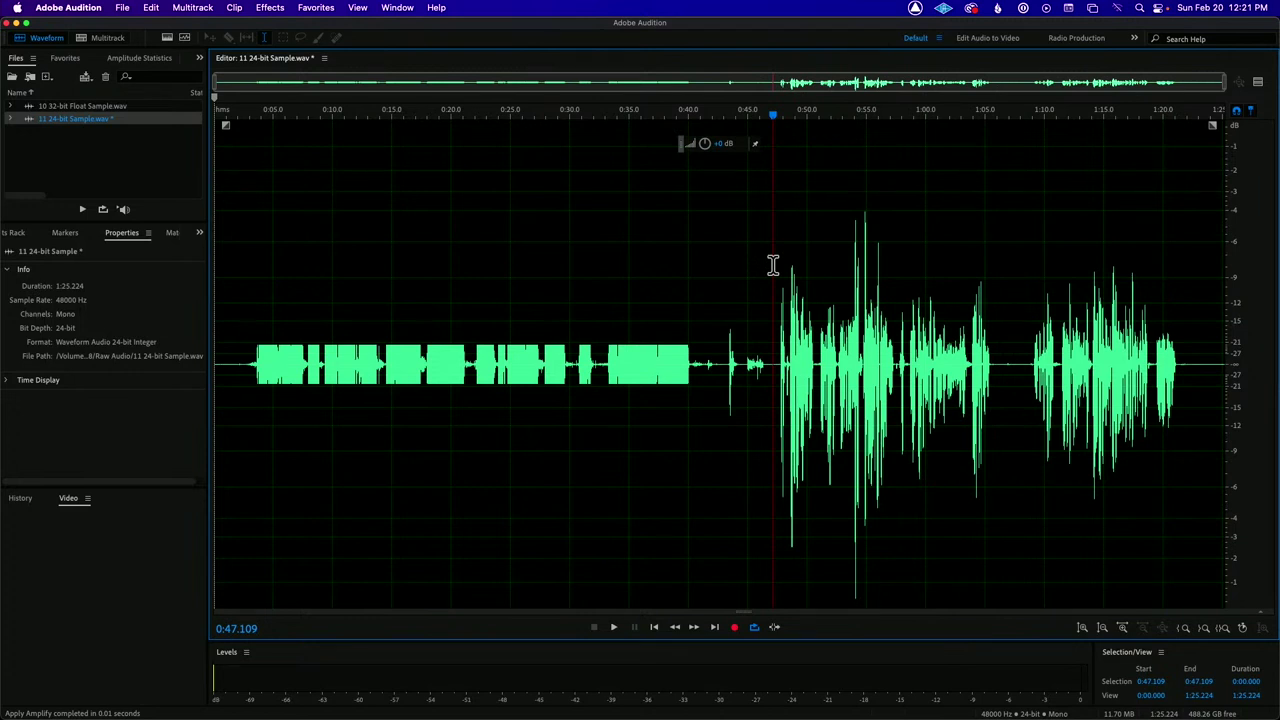
pyautogui.press('space')
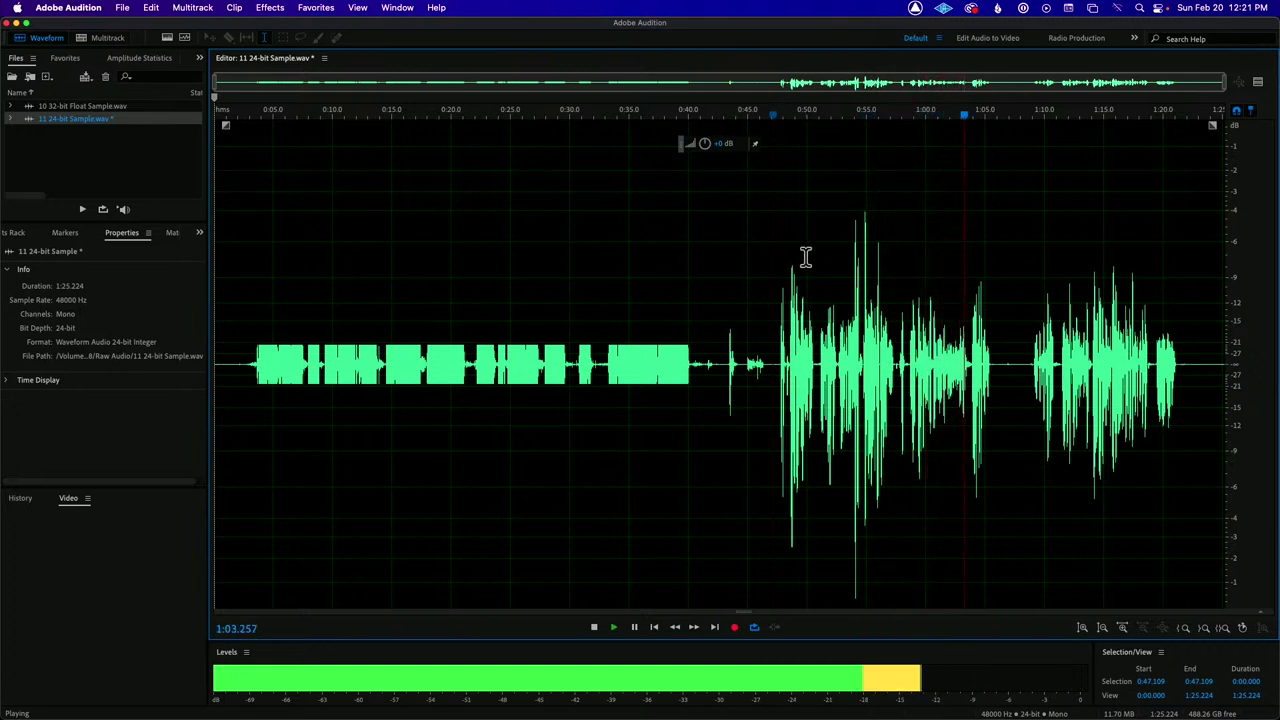
pyautogui.press('space')
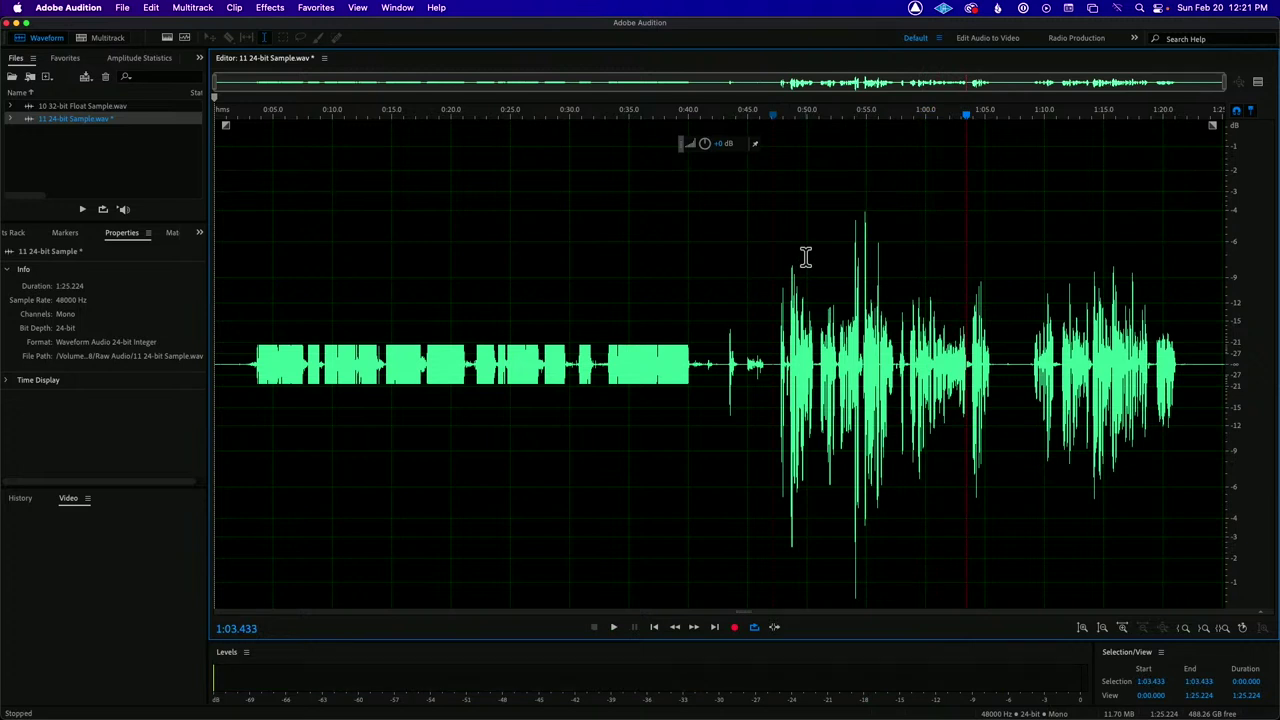
# - Select the 24-bit sample's final passage from about 1:08 to 1:22.3, play it, and clear the selection
pyautogui.click(1015, 327)
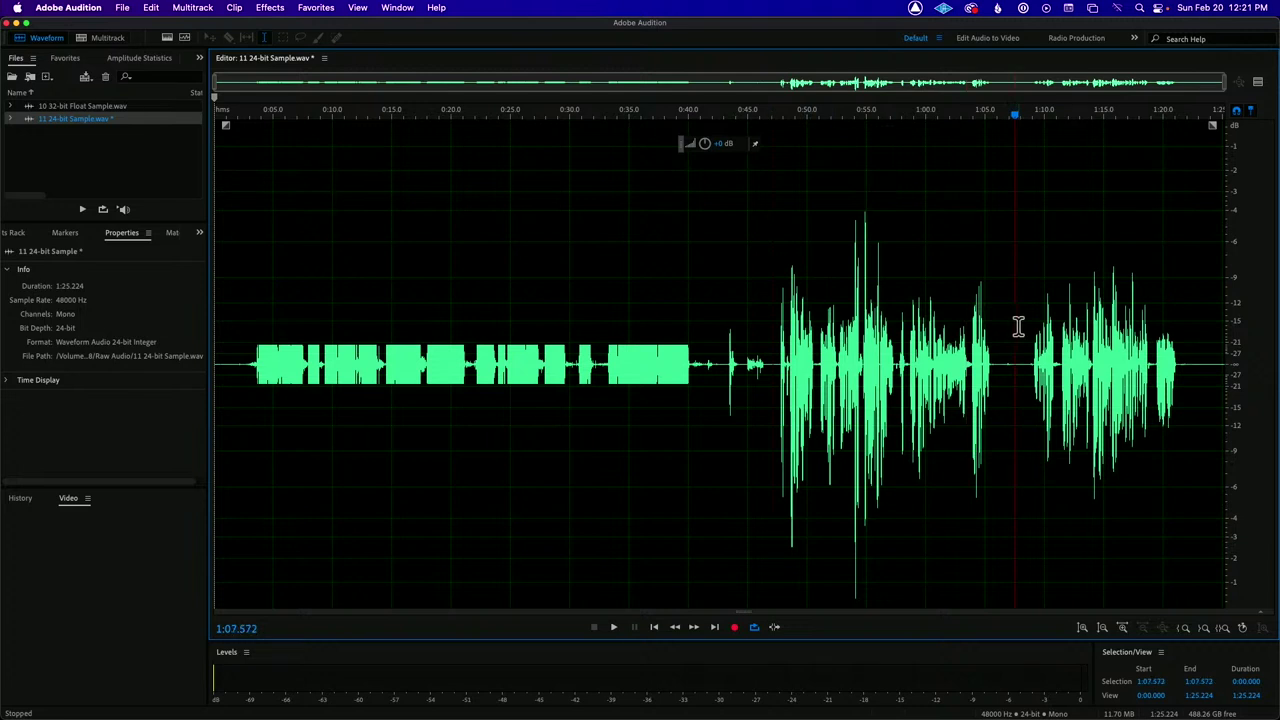
pyautogui.moveTo(1021, 327); pyautogui.dragTo(1192, 327)
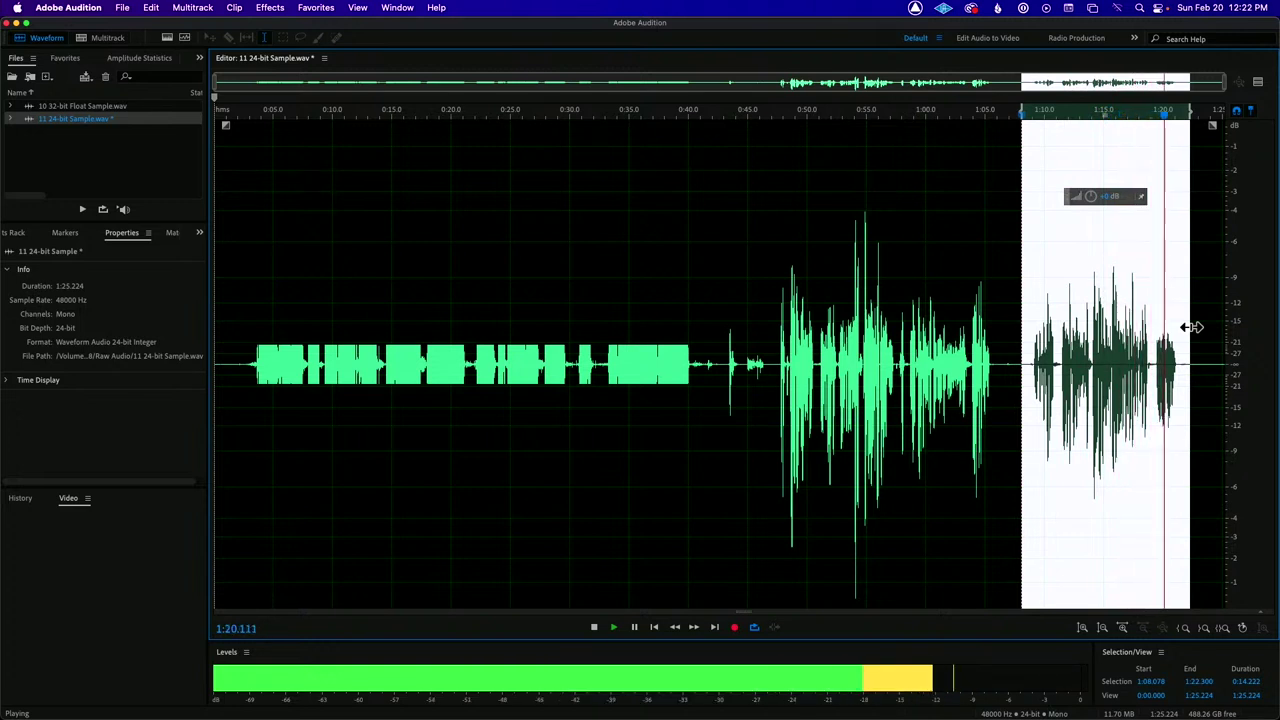
pyautogui.press('space')
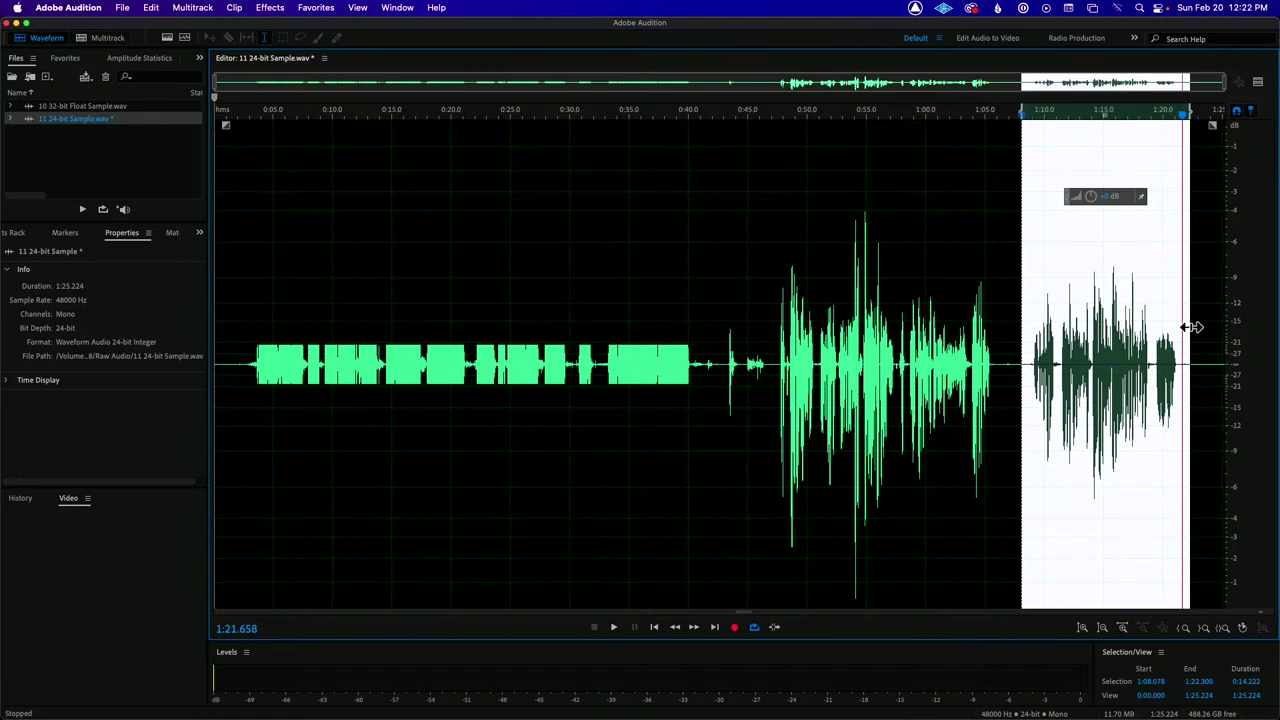
pyautogui.click(694, 299)
# - Open 10 32-bit Float Sample.wav and strongly reduce the gain of the loud passage from the start to about 0:42.8
pyautogui.doubleClick(50, 106)
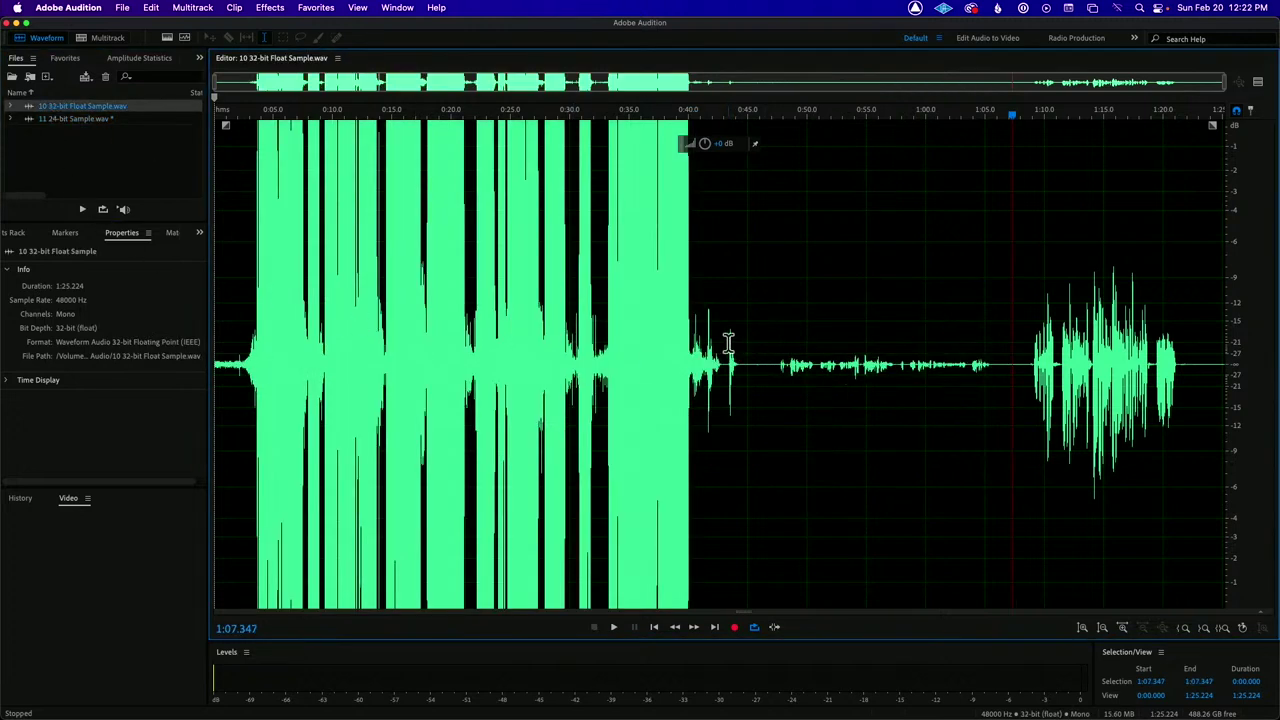
pyautogui.moveTo(721, 334); pyautogui.dragTo(153, 376)
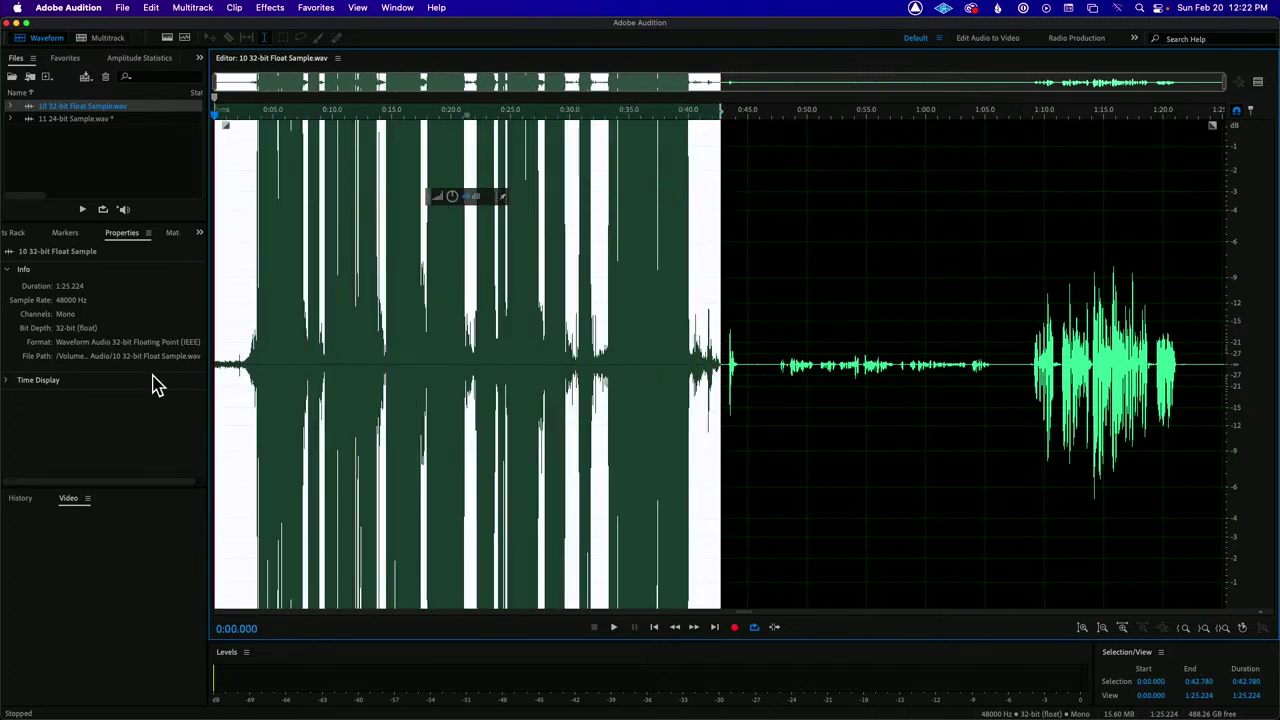
pyautogui.moveTo(469, 200); pyautogui.dragTo(462, 268)
# - Play back the attenuated loud passage of the 32-bit float sample from about 0:02.5 and stop at about 0:32.5
pyautogui.click(243, 295)
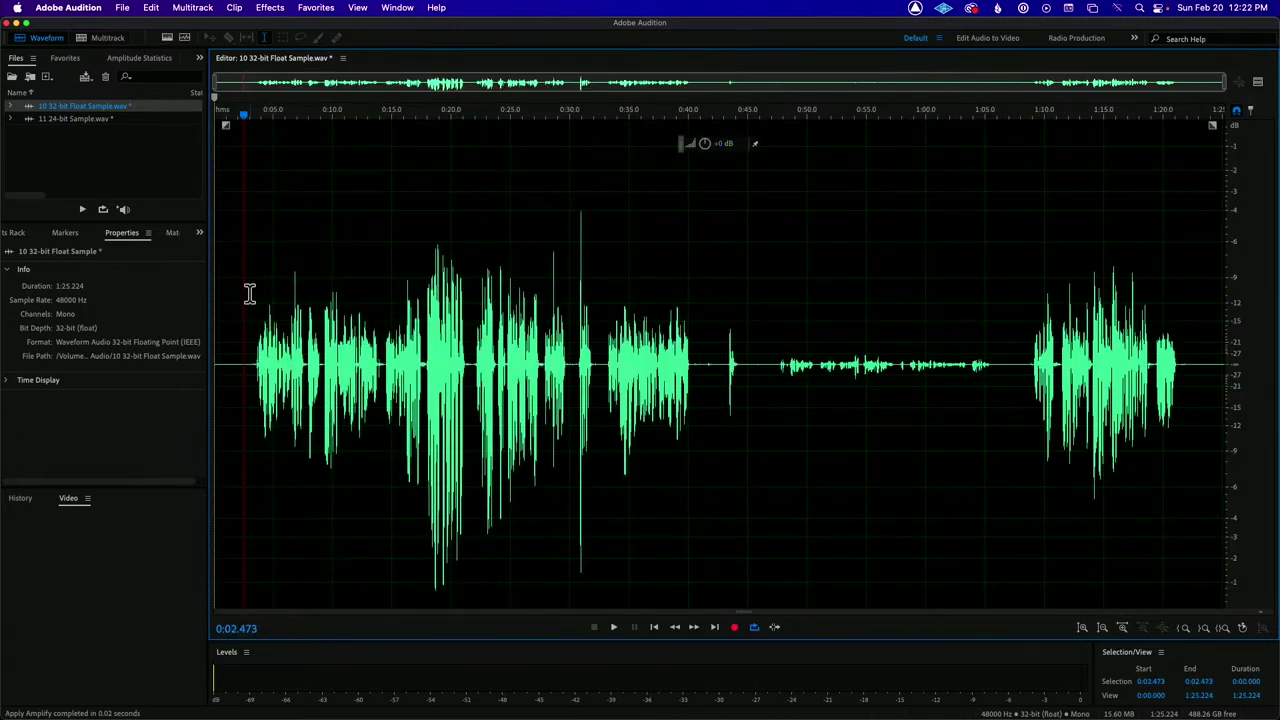
pyautogui.press('space')
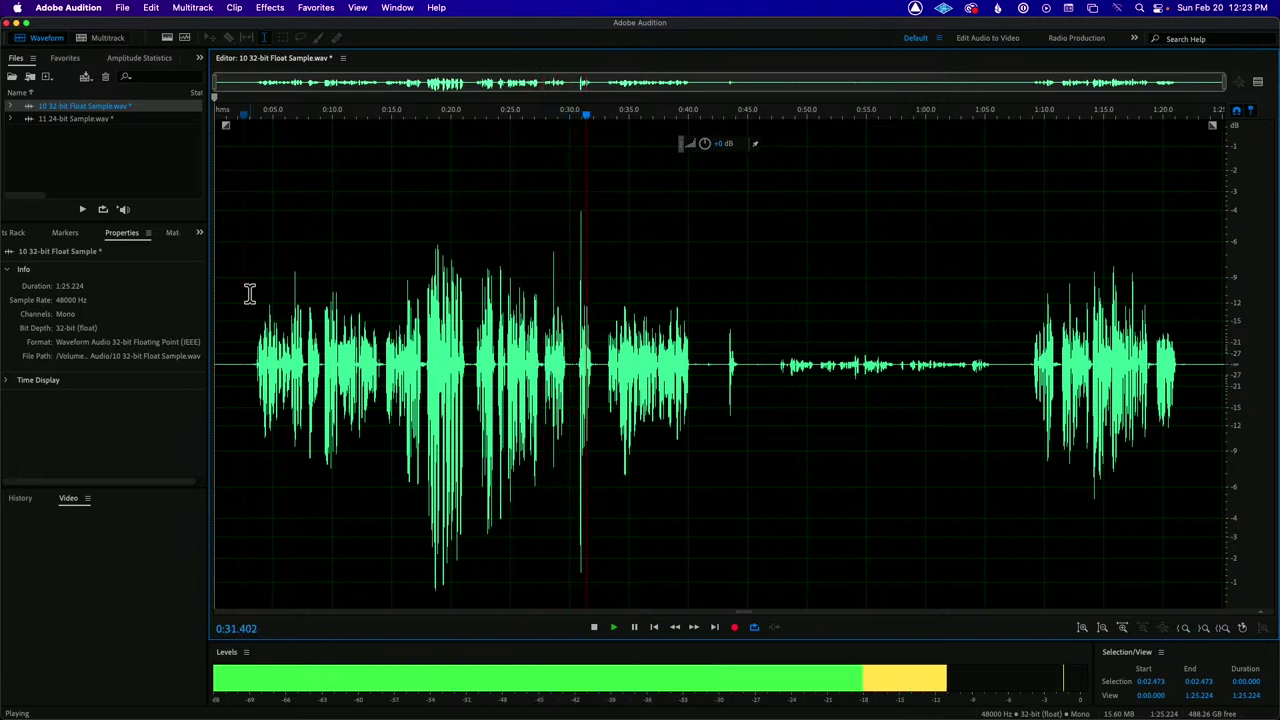
pyautogui.press('space')
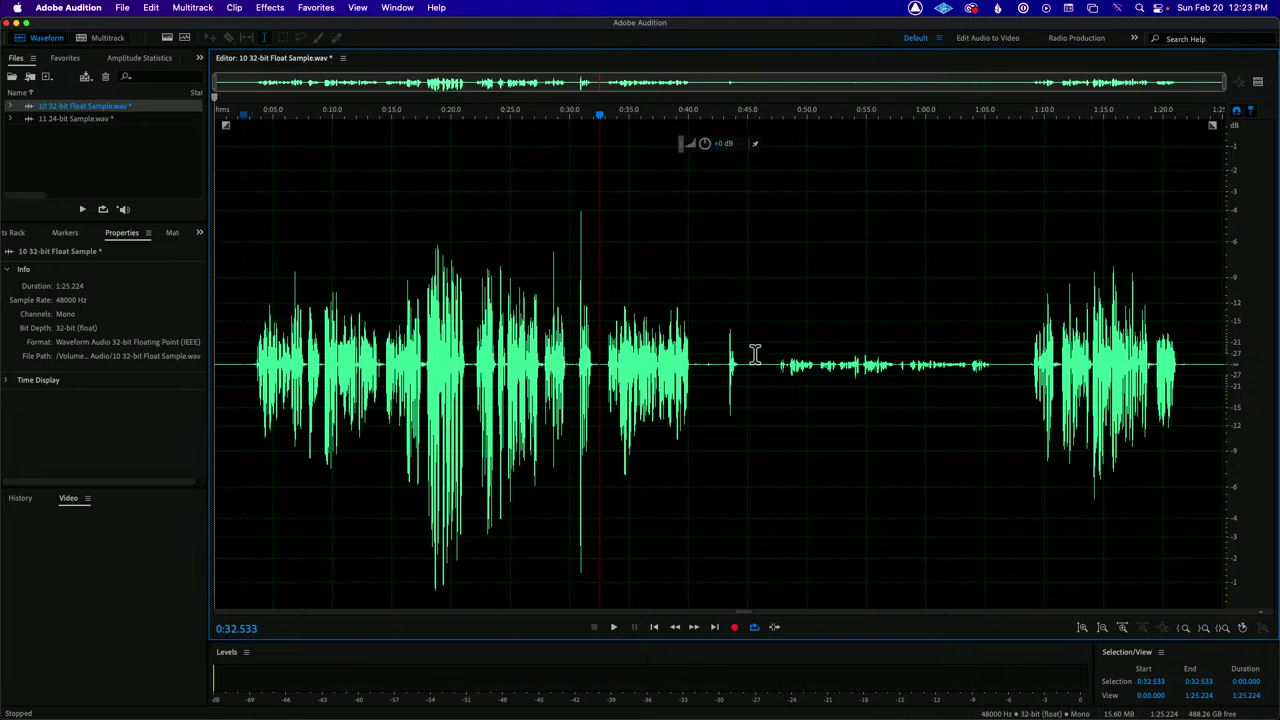
# - Boost the gain of the 32-bit float sample's quiet passage from about 0:45.6 to 1:07.6, and audition it from about 0:46.8
pyautogui.moveTo(755, 346); pyautogui.dragTo(1016, 362)
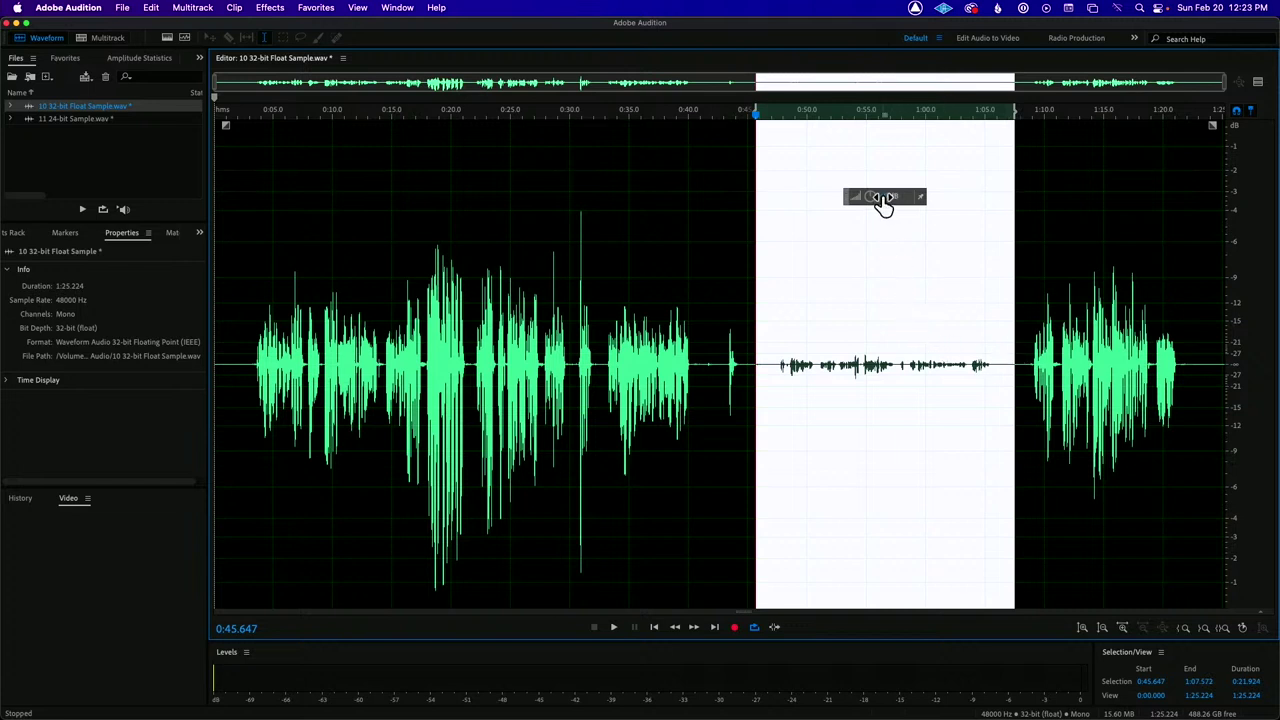
pyautogui.moveTo(883, 201)
pyautogui.mouseDown()
pyautogui.moveTo(894, 157)
pyautogui.moveTo(883, 160)
pyautogui.moveTo(887, 196)
pyautogui.moveTo(889, 184)
pyautogui.mouseUp()
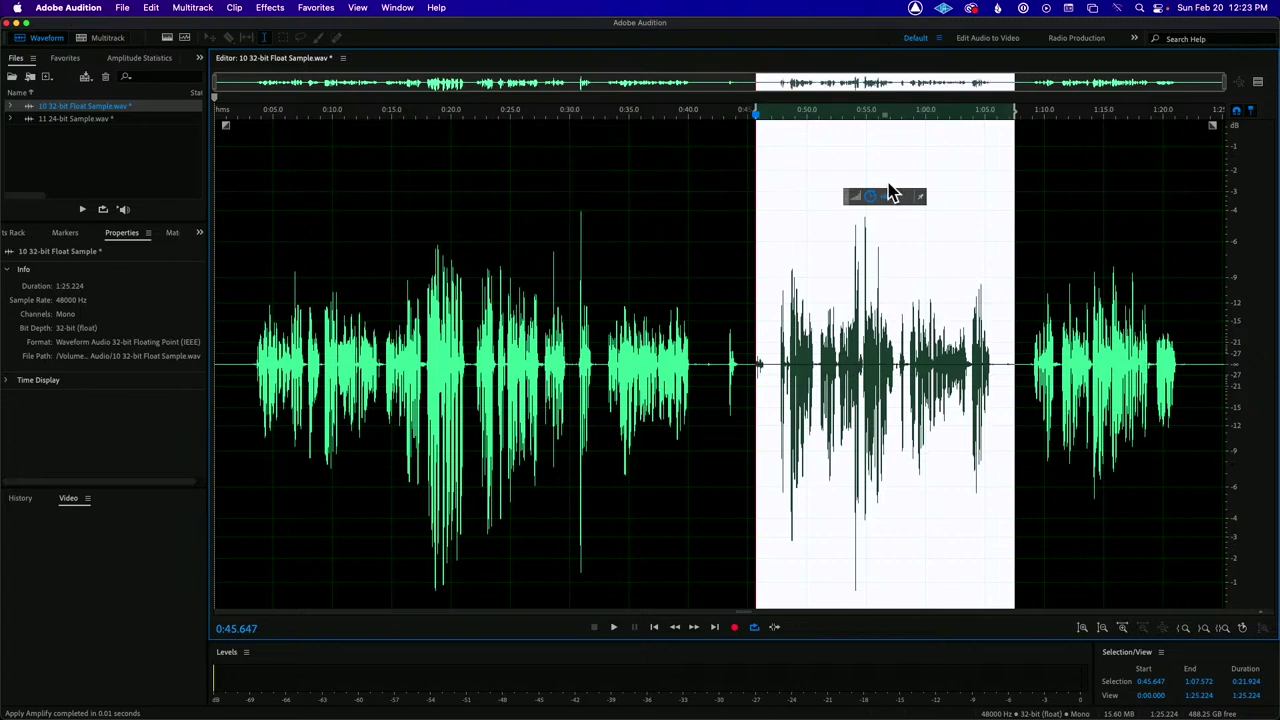
pyautogui.click(769, 250)
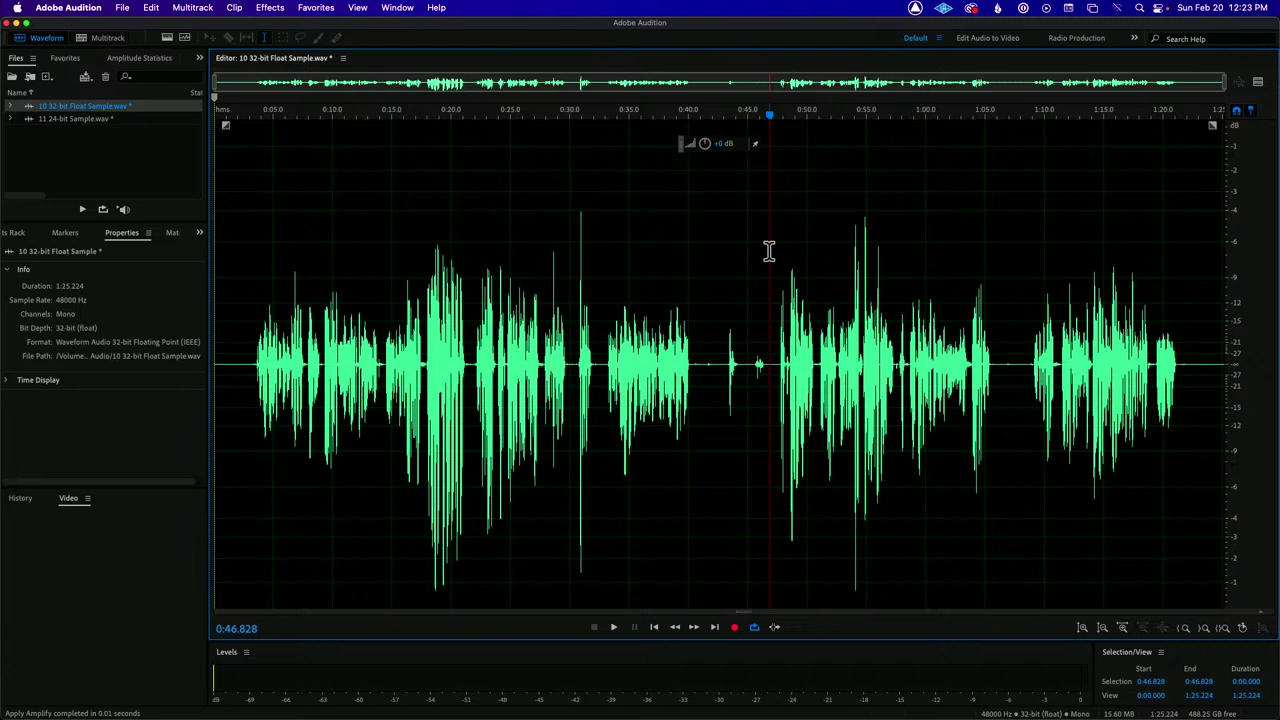
pyautogui.press('space')
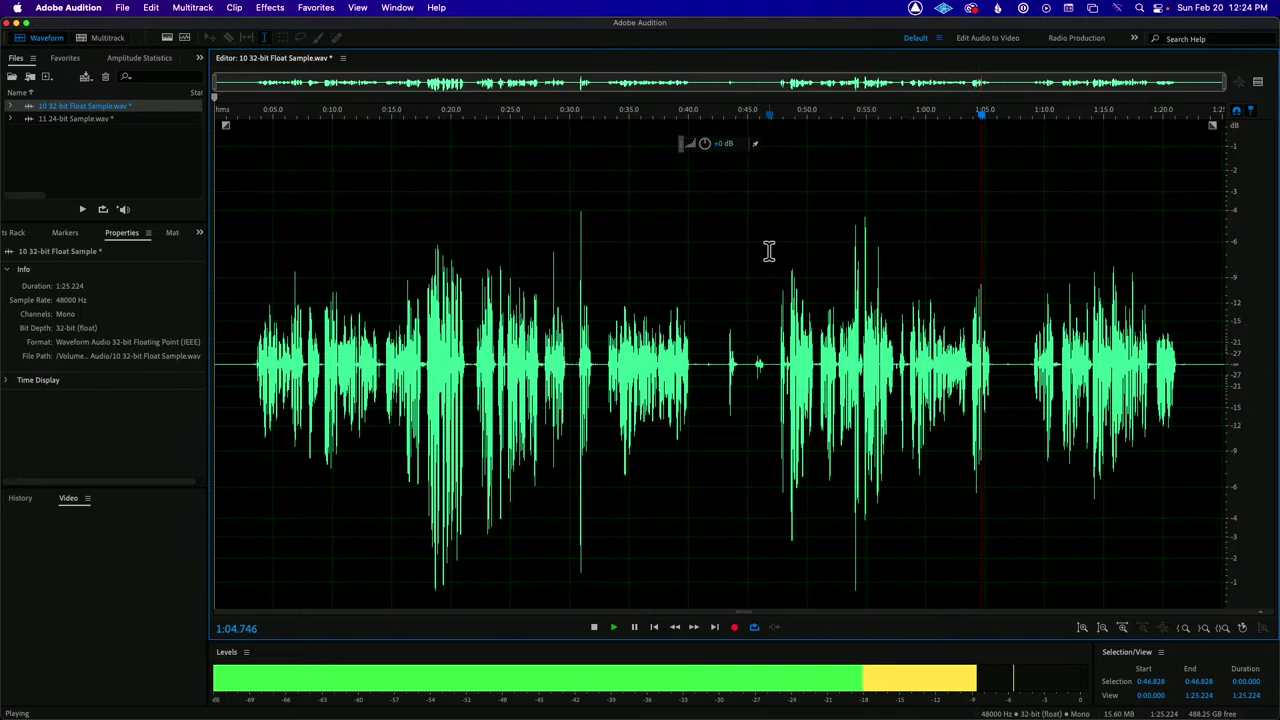
pyautogui.press('space')
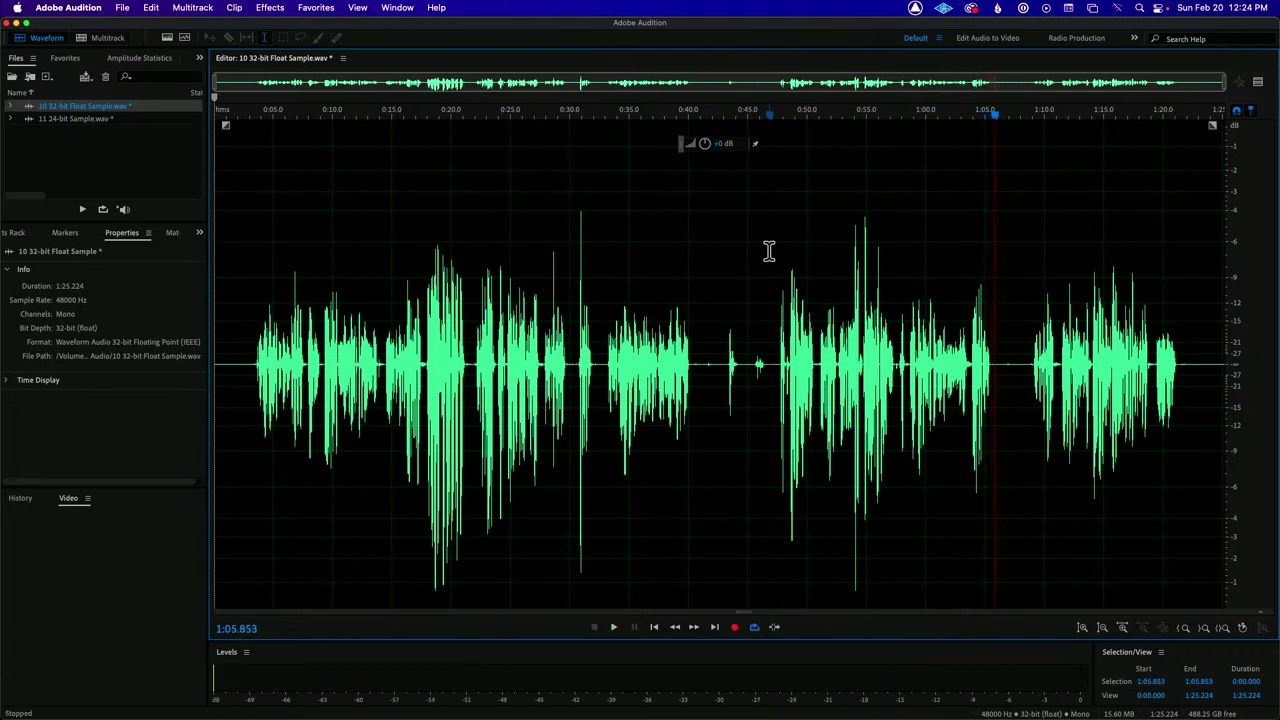
# - Play back the final passage of the 32-bit float sample from about 1:08.6 and stop at about 1:21.2
pyautogui.click(1028, 292)
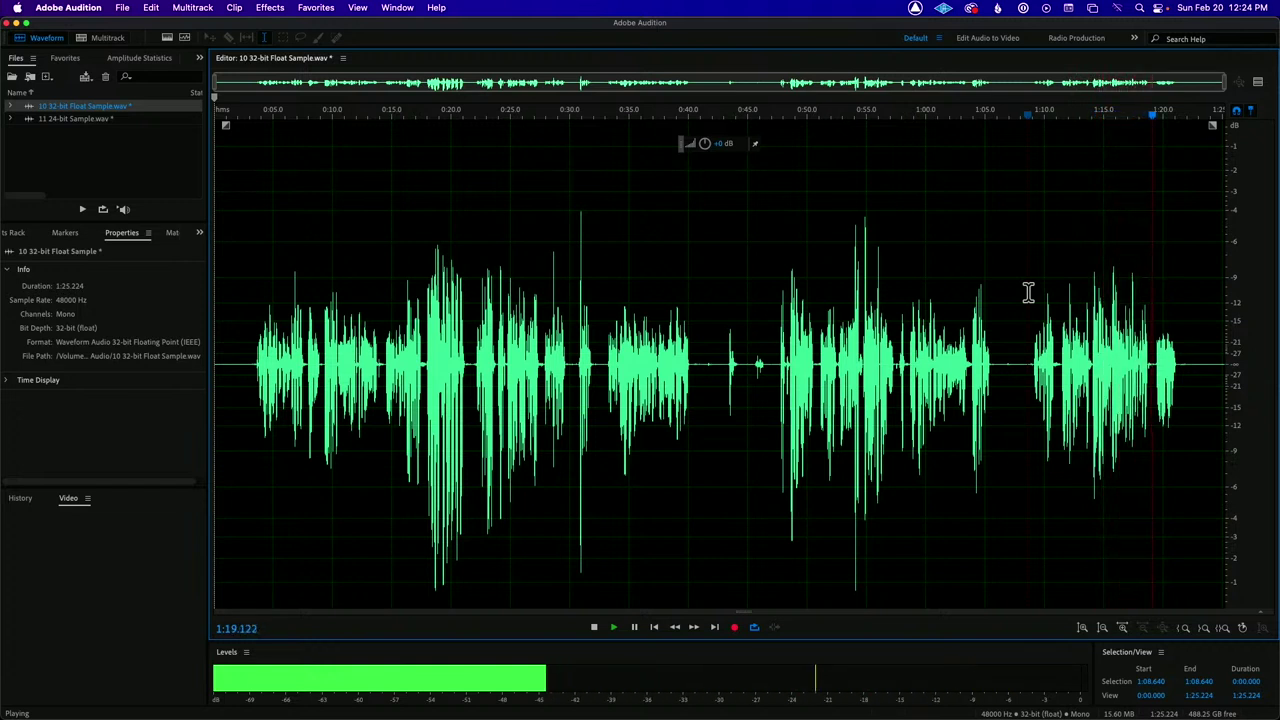
pyautogui.press('space')
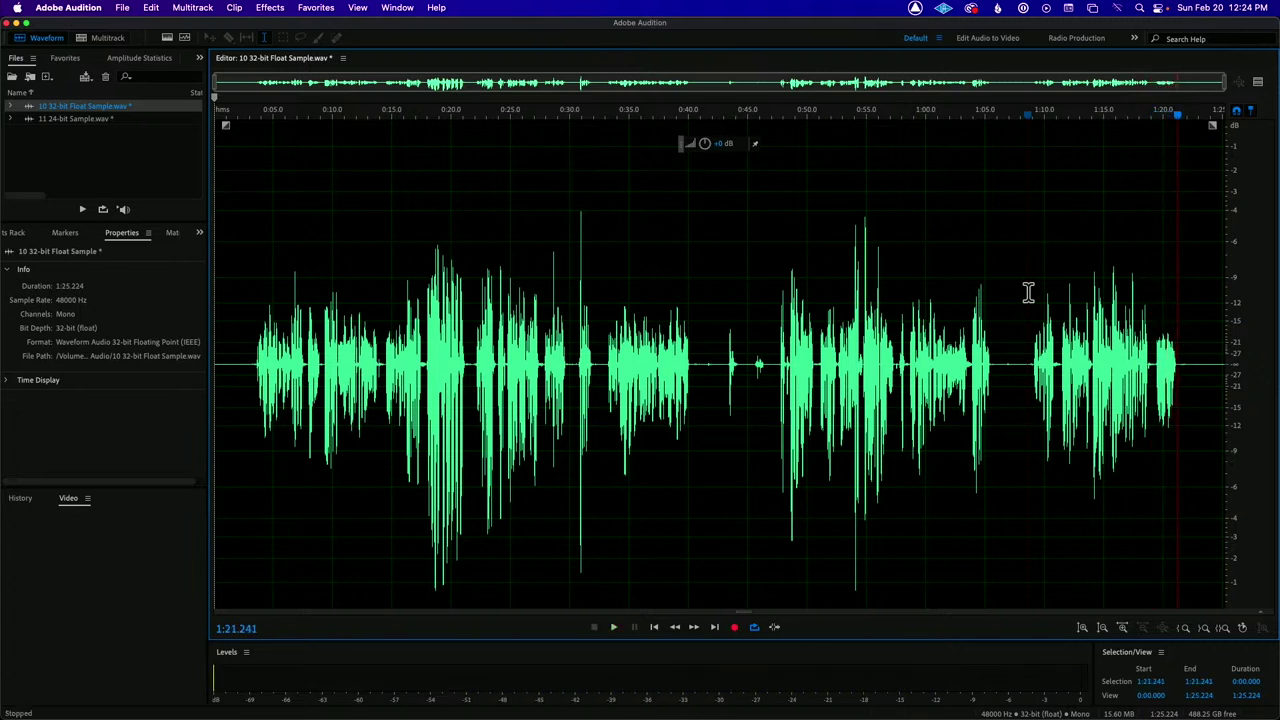